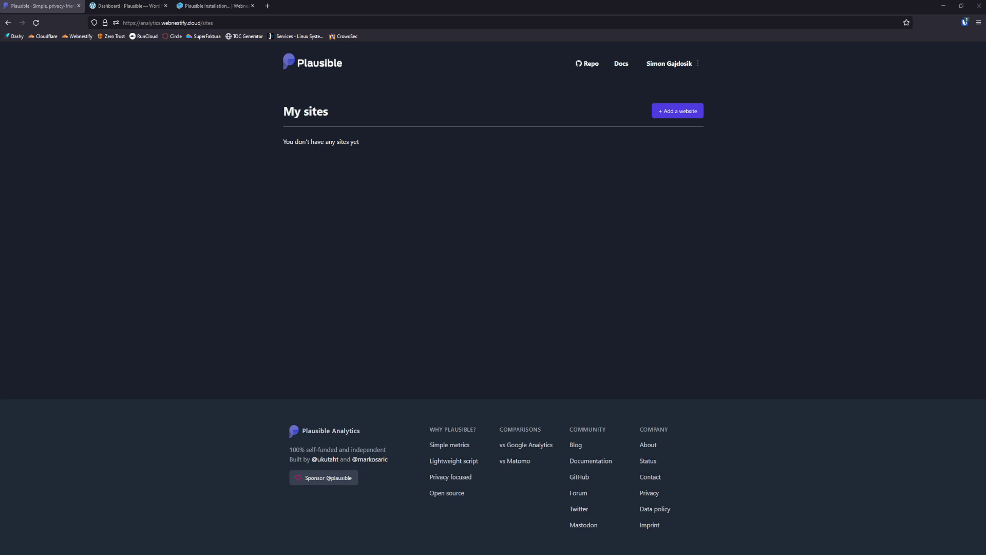
- Add the site plausible.webnestify.cloud to Plausible with timezone GMT+01:00 and start collecting data
{"action": "left_click", "coordinate": [686, 114]}
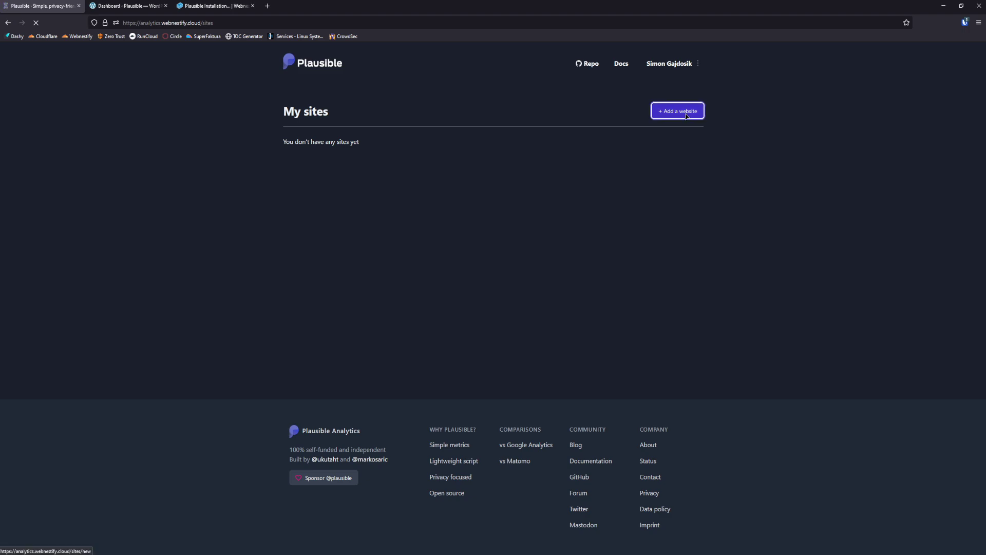
{"action": "left_click", "coordinate": [455, 155]}
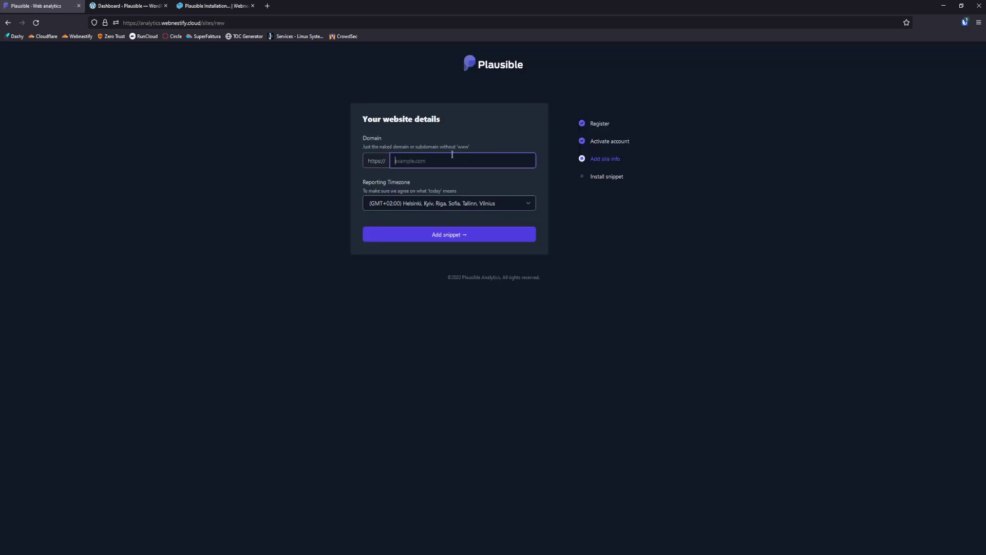
{"action": "type", "text": "plausible.webnestify.cloud"}
{"action": "left_click", "coordinate": [486, 206]}
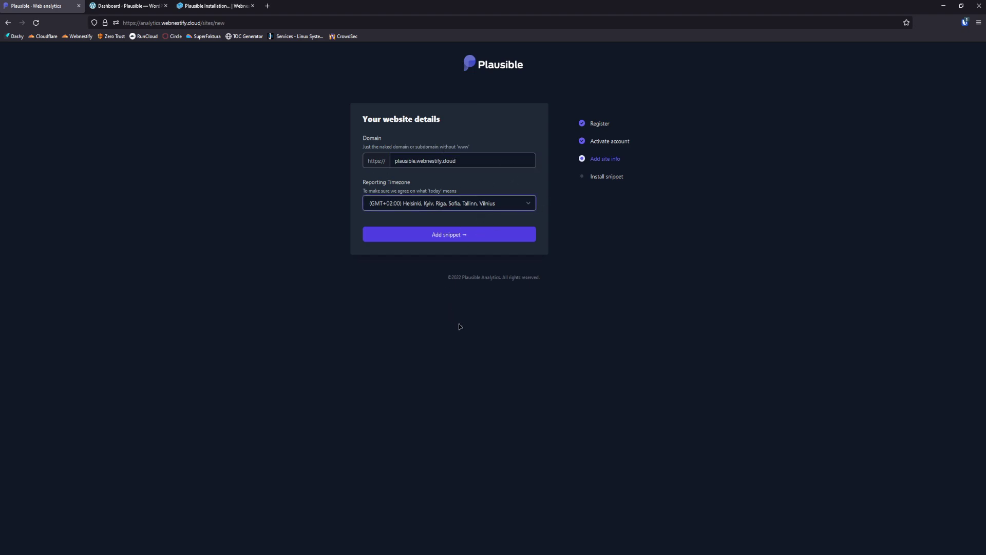
{"action": "key", "text": "Up"}
{"action": "left_click", "coordinate": [462, 241]}
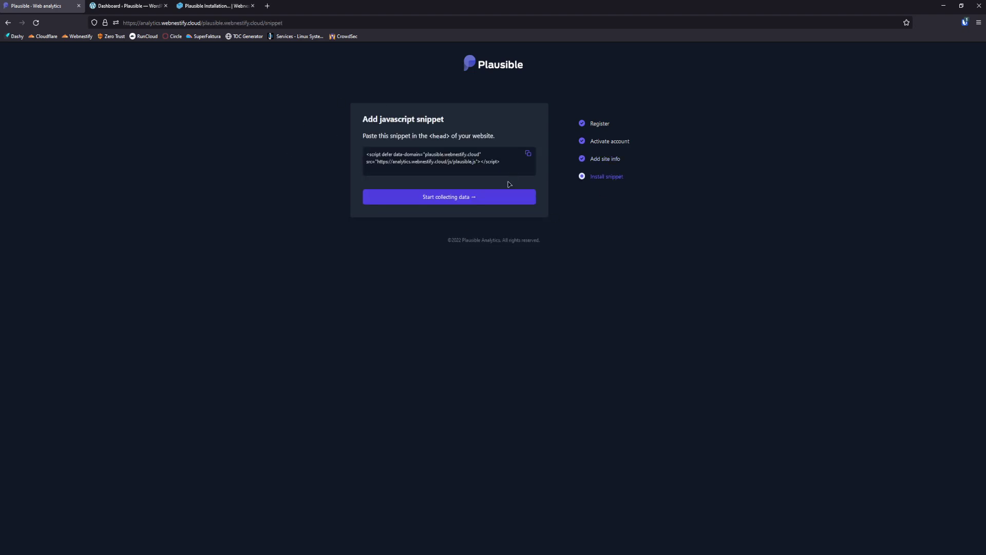
{"action": "left_click", "coordinate": [477, 202]}
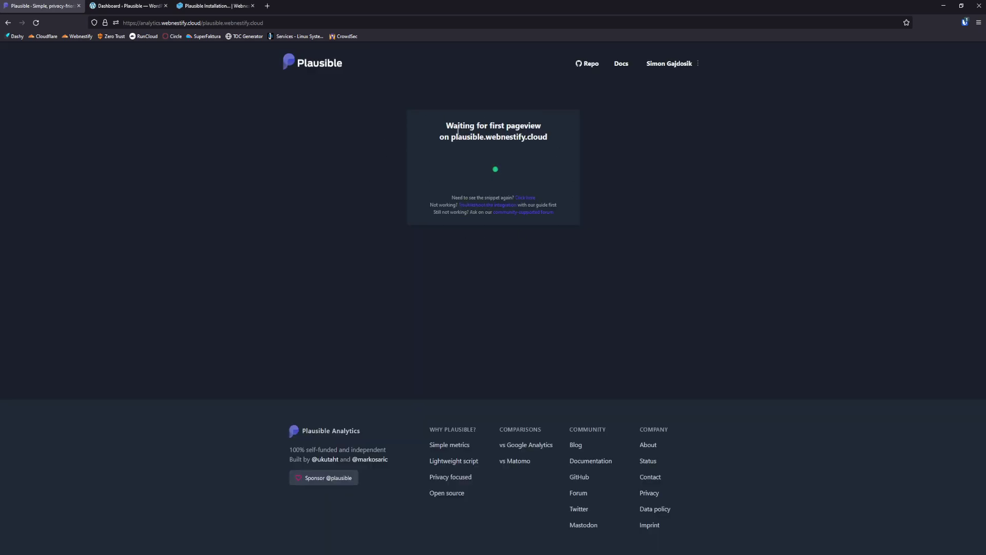
- In WordPress, go to Plugins > Add New and search the plugin directory for 'plausible'
{"action": "left_click", "coordinate": [134, 8]}
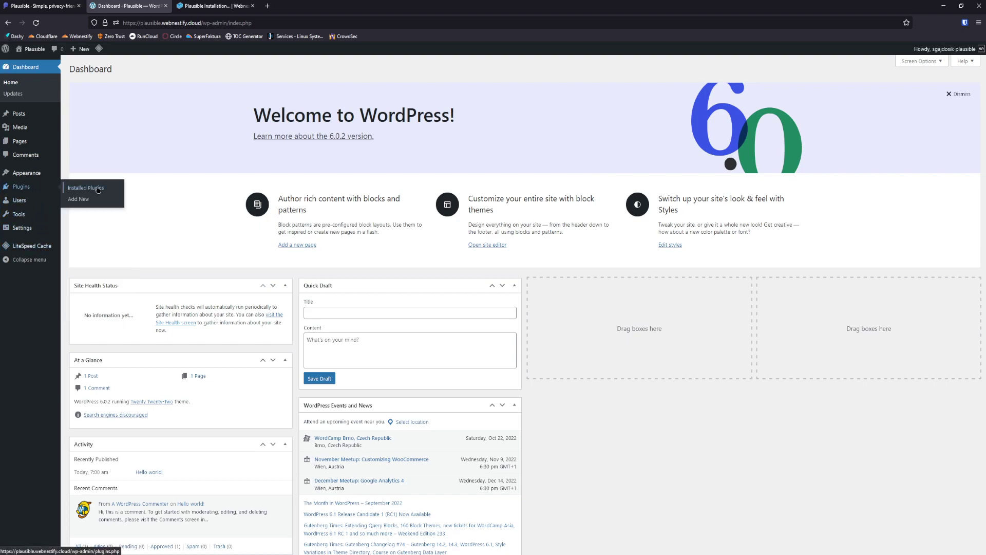
{"action": "left_click", "coordinate": [40, 187]}
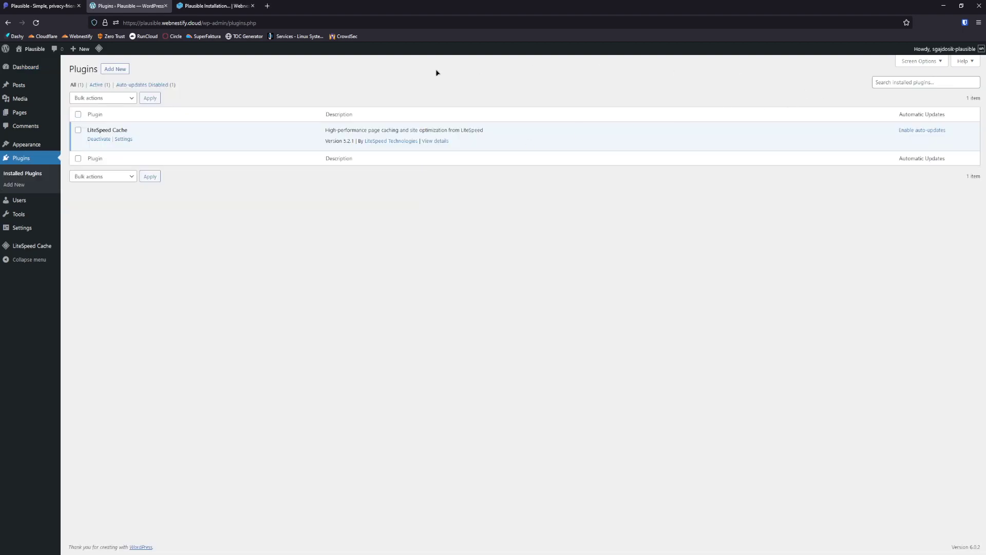
{"action": "left_click", "coordinate": [123, 71]}
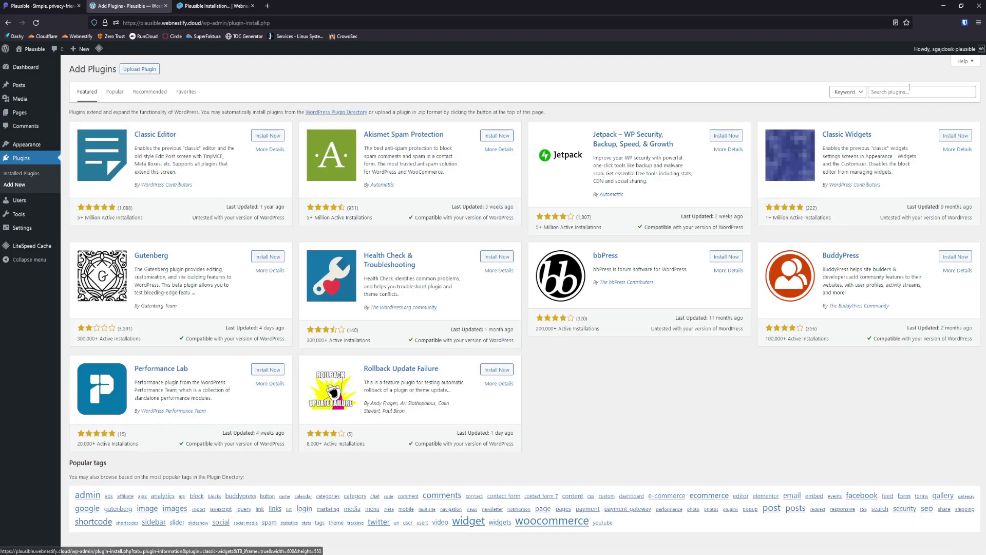
{"action": "left_click", "coordinate": [912, 89]}
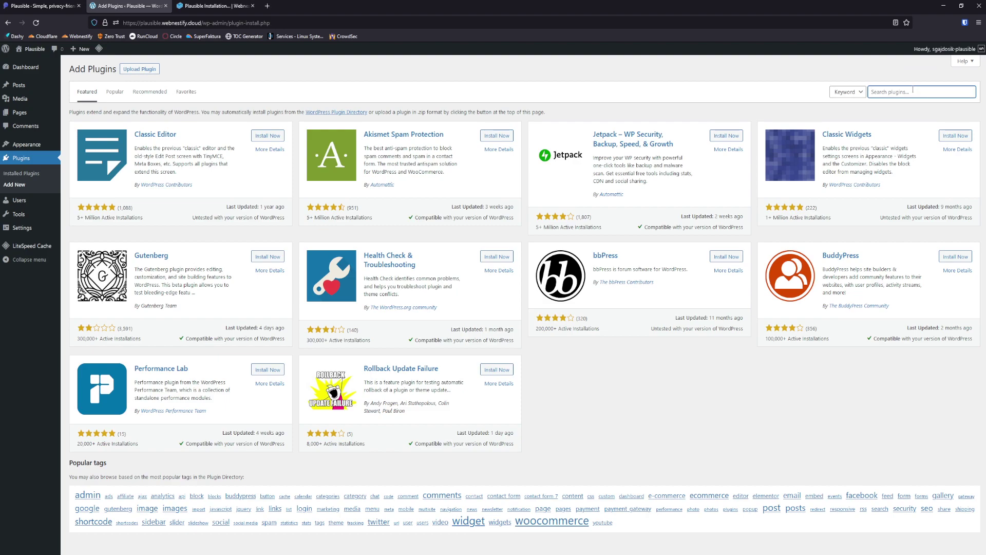
{"action": "type", "text": "plausible"}
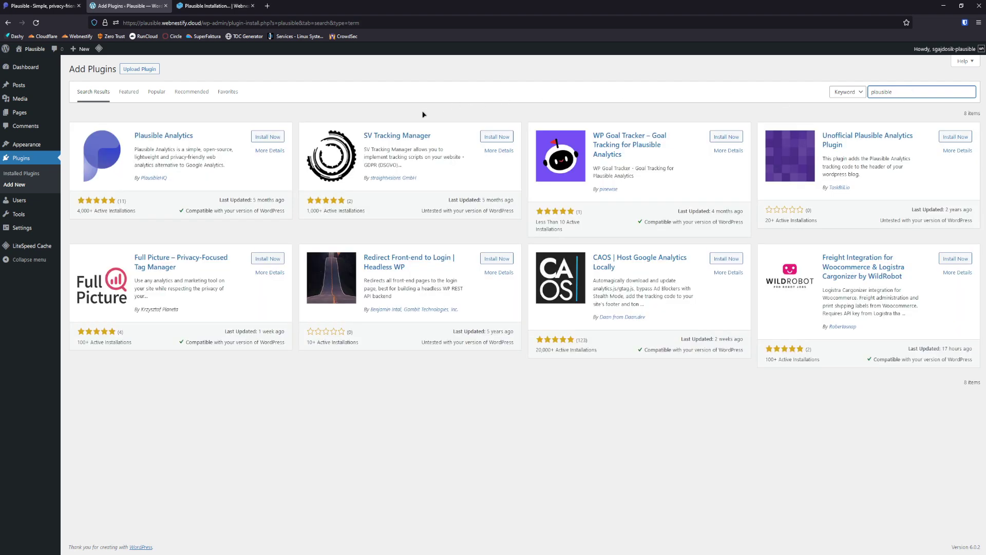
- Install and activate the Plausible Analytics plugin, version 1.2.4
{"action": "left_click", "coordinate": [276, 137]}
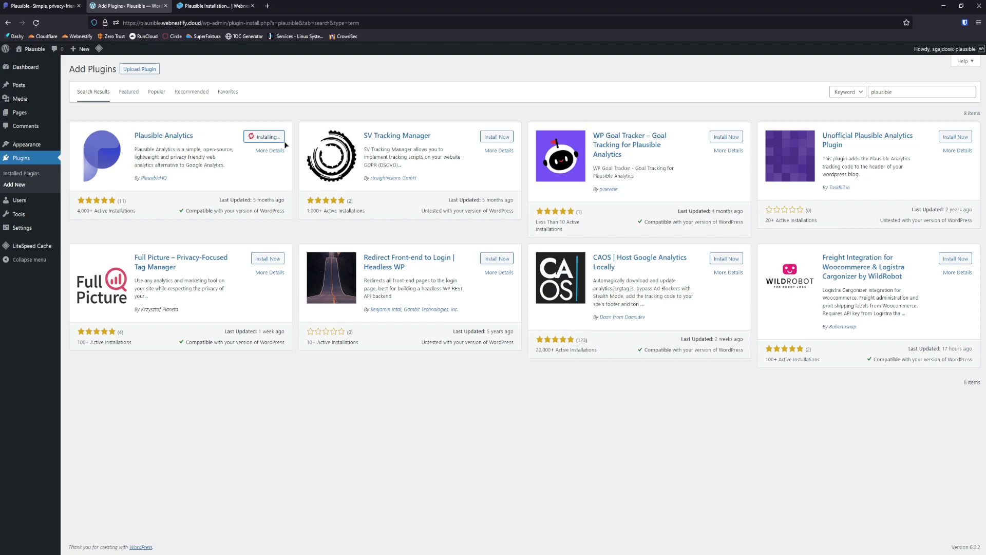
{"action": "left_click", "coordinate": [281, 138]}
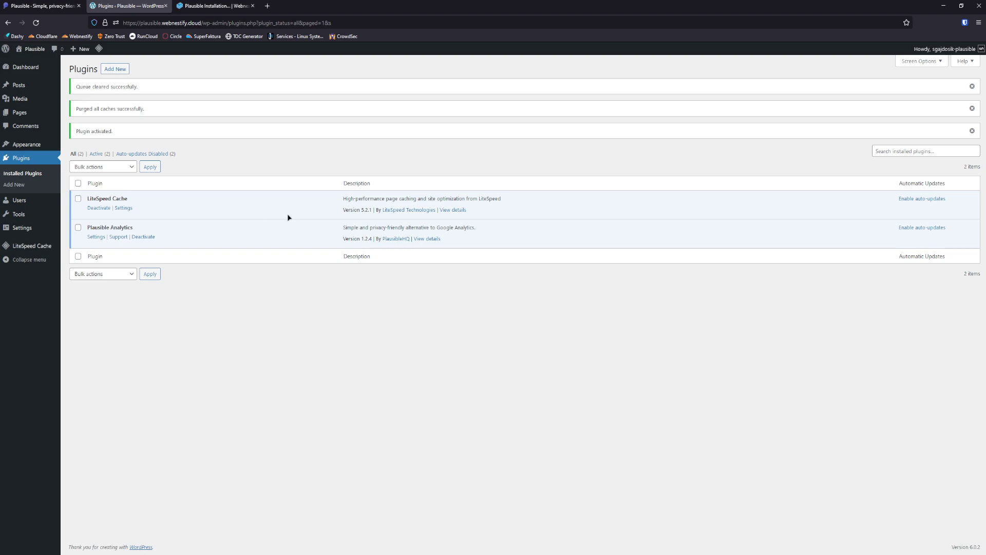
{"action": "mouse_move", "coordinate": [14, 215]}
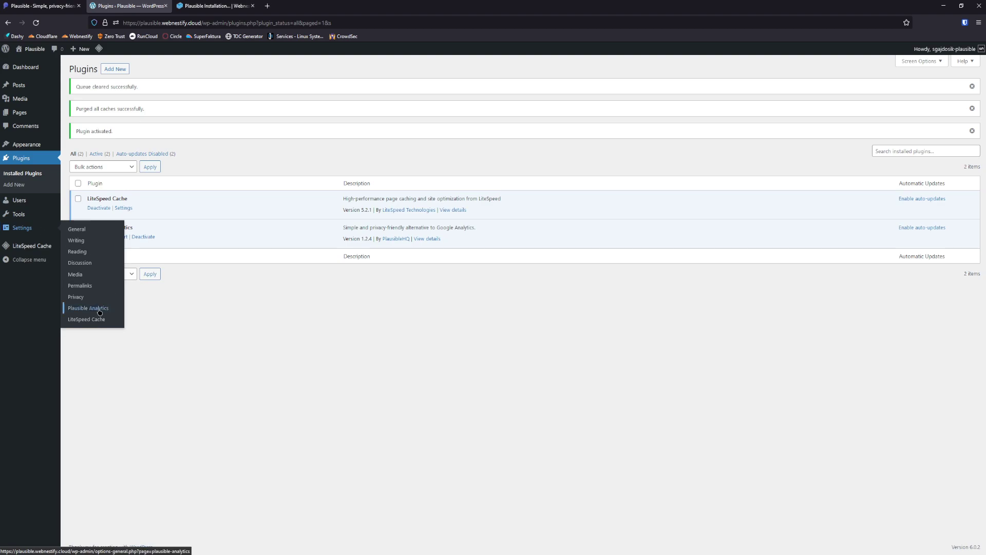
- Enable self-hosted Plausible in the plugin settings with domain analytics.webnestify.cloud and save
{"action": "left_click", "coordinate": [100, 310]}
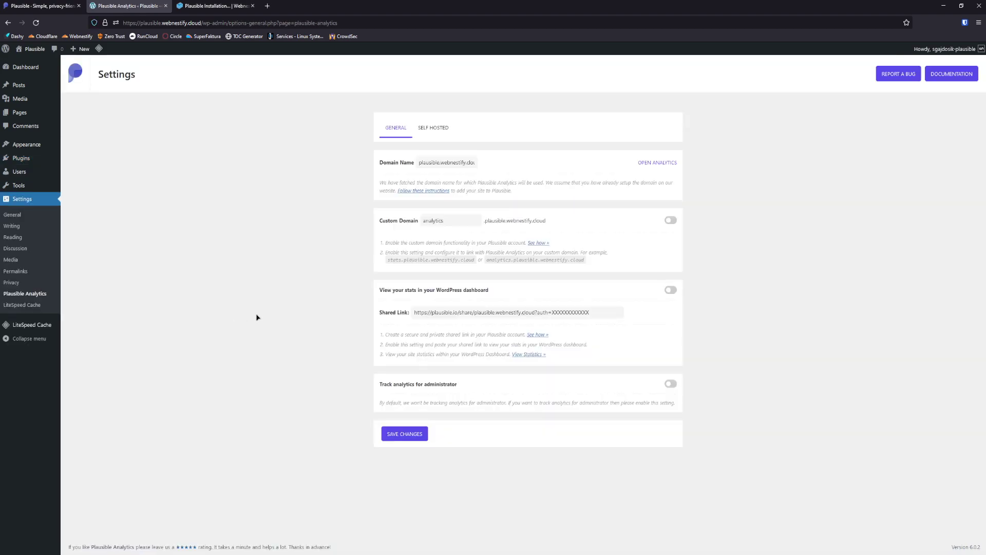
{"action": "left_click", "coordinate": [445, 132]}
{"action": "left_click_drag", "start_coordinate": [470, 162], "coordinate": [411, 163]}
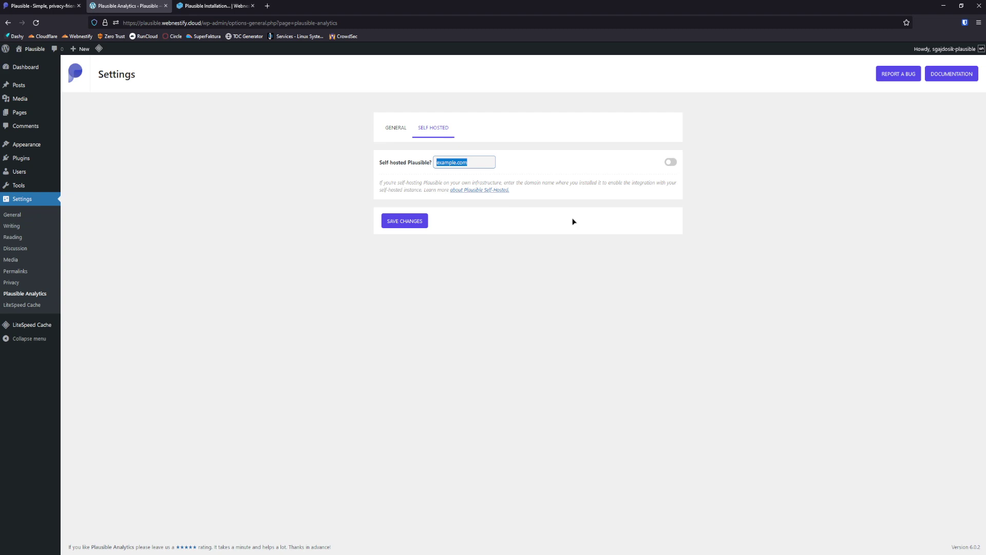
{"action": "type", "text": "analyticv"}
{"action": "type", "text": "webnestify.cloud"}
{"action": "left_click", "coordinate": [670, 163]}
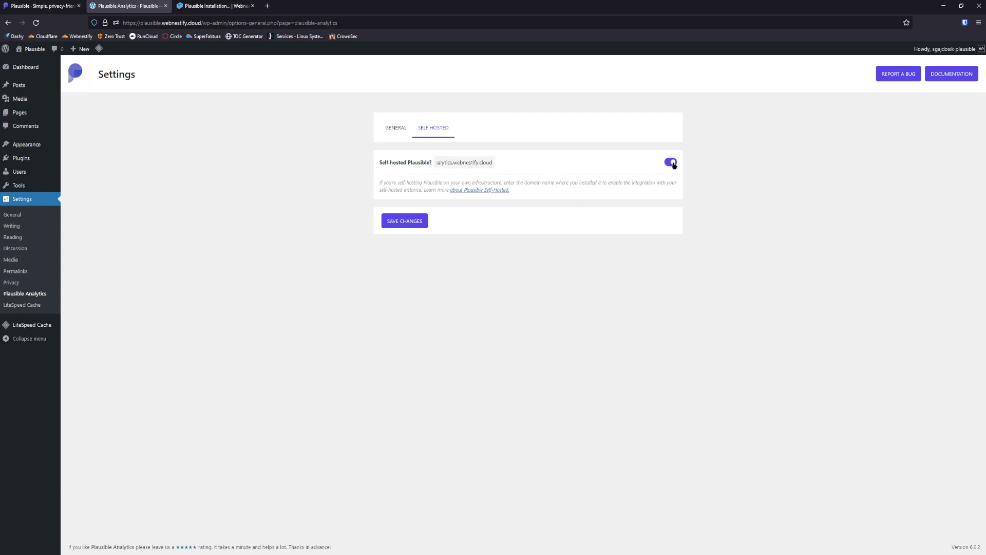
{"action": "left_click", "coordinate": [403, 222]}
{"action": "left_click", "coordinate": [399, 130]}
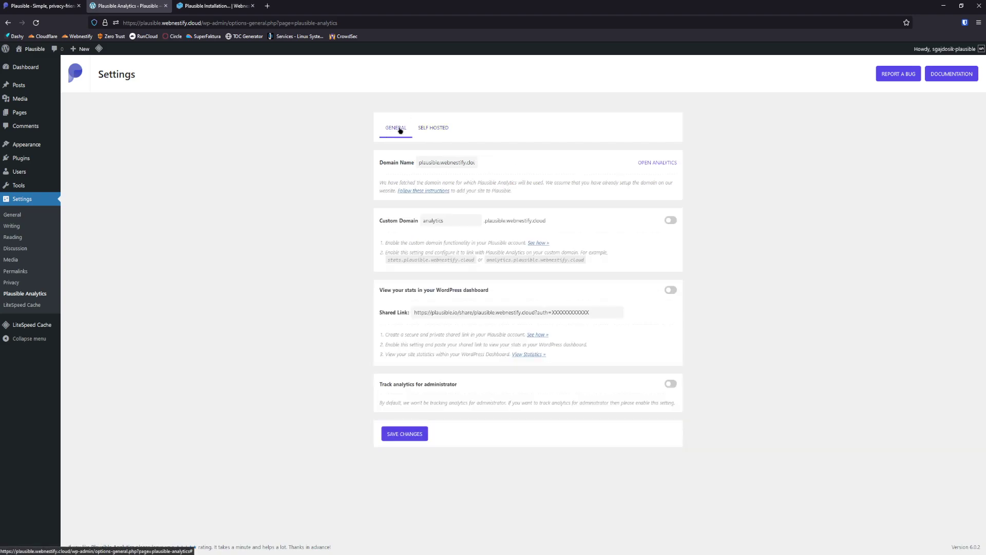
- Open the Visibility settings for plausible.webnestify.cloud in Plausible Analytics
{"action": "left_click", "coordinate": [41, 6]}
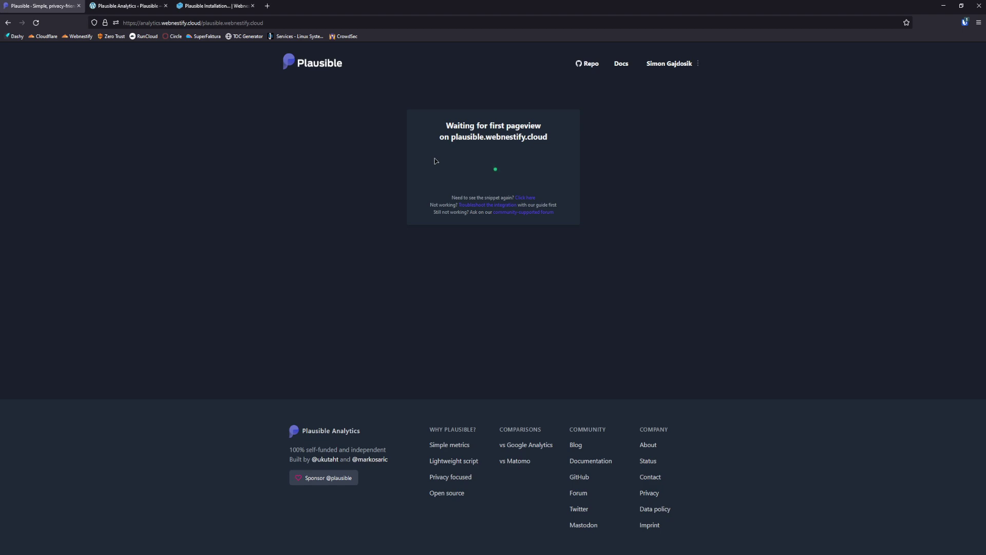
{"action": "left_click", "coordinate": [336, 64]}
{"action": "mouse_move", "coordinate": [405, 149]}
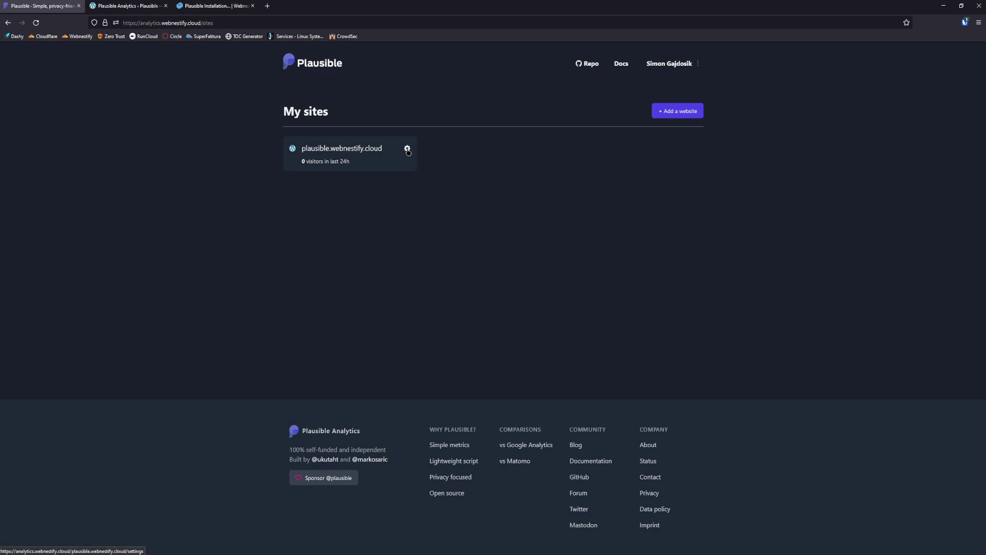
{"action": "left_click", "coordinate": [407, 149]}
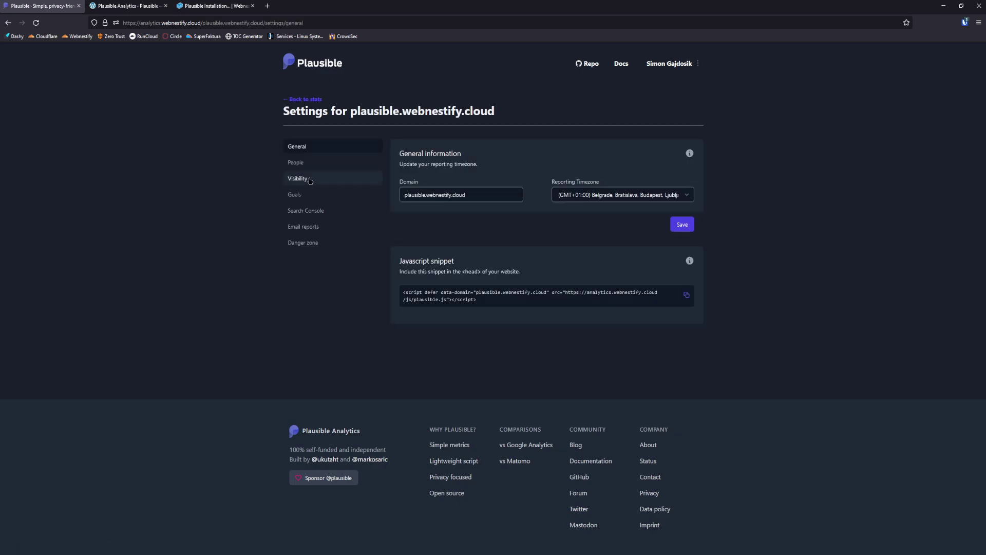
{"action": "left_click", "coordinate": [310, 181]}
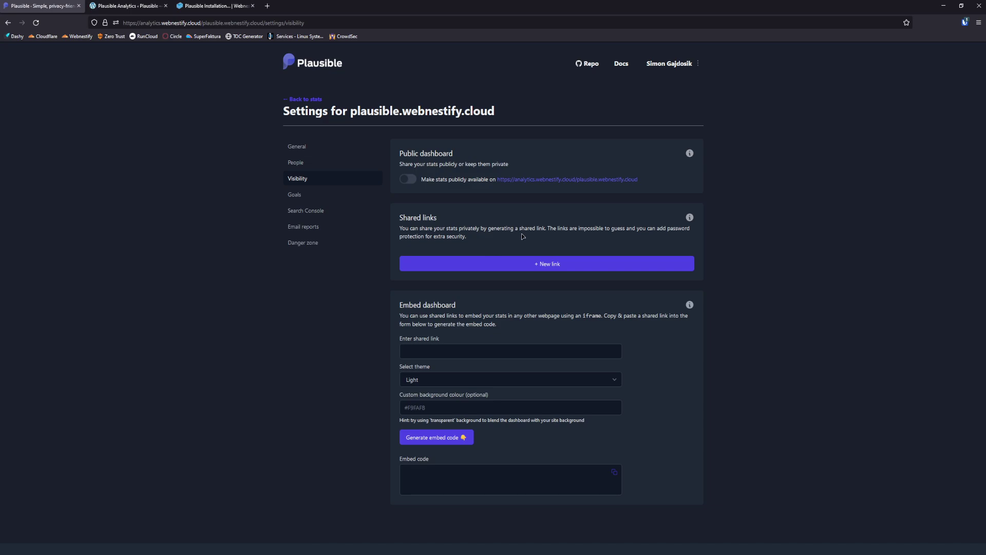
- Create a shared link named 'plausible' and copy its URL
{"action": "left_click", "coordinate": [543, 264]}
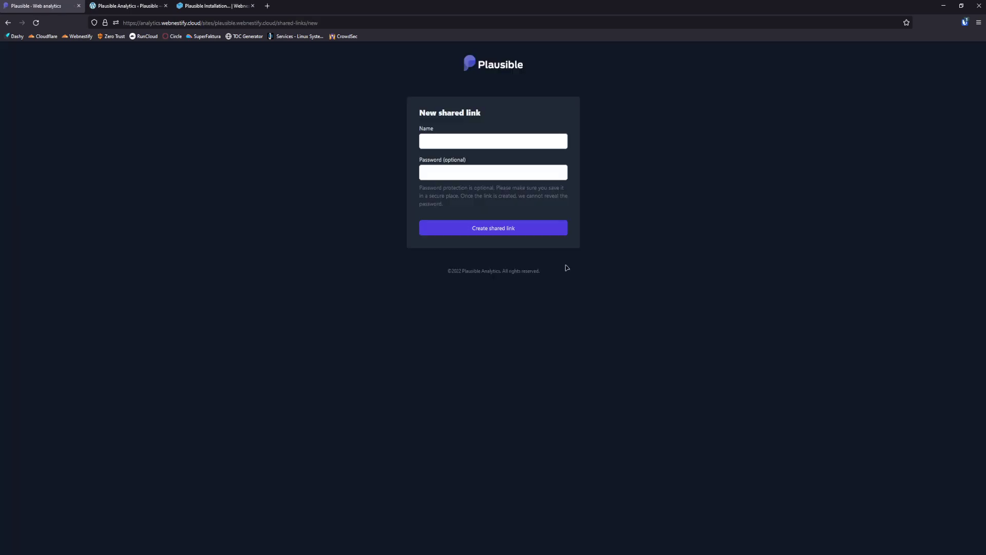
{"action": "left_click", "coordinate": [467, 142]}
{"action": "type", "text": "plausible"}
{"action": "left_click", "coordinate": [515, 232]}
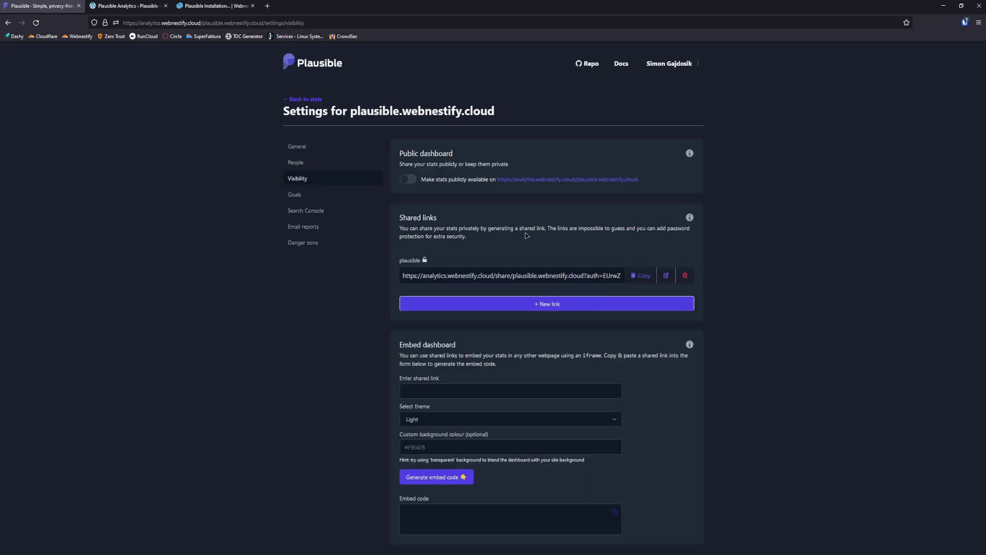
{"action": "left_click", "coordinate": [645, 276]}
{"action": "key", "text": "ctrl+c"}
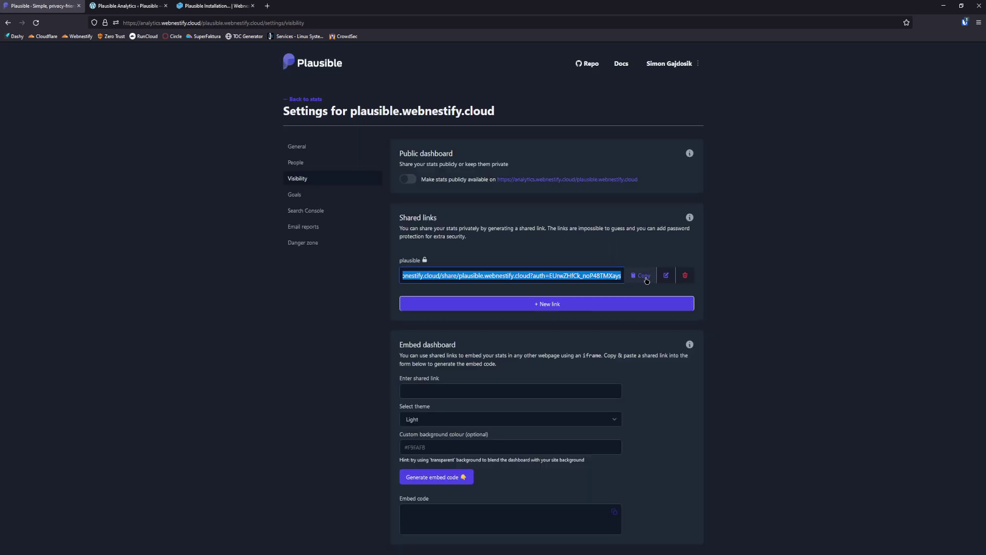
{"action": "left_click", "coordinate": [137, 5]}
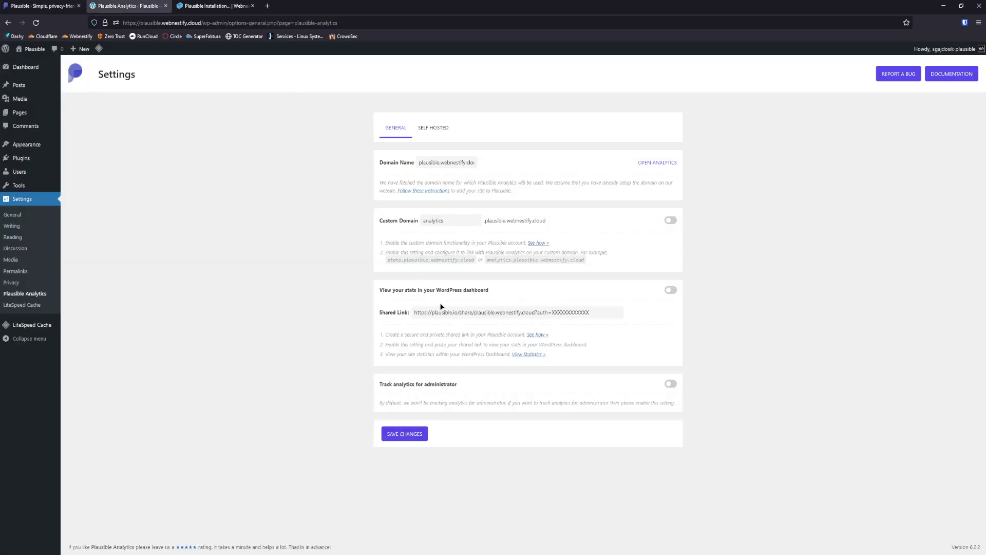
- Paste the Plausible shared link, enable viewing stats in the WordPress dashboard, and save
{"action": "left_click", "coordinate": [500, 312]}
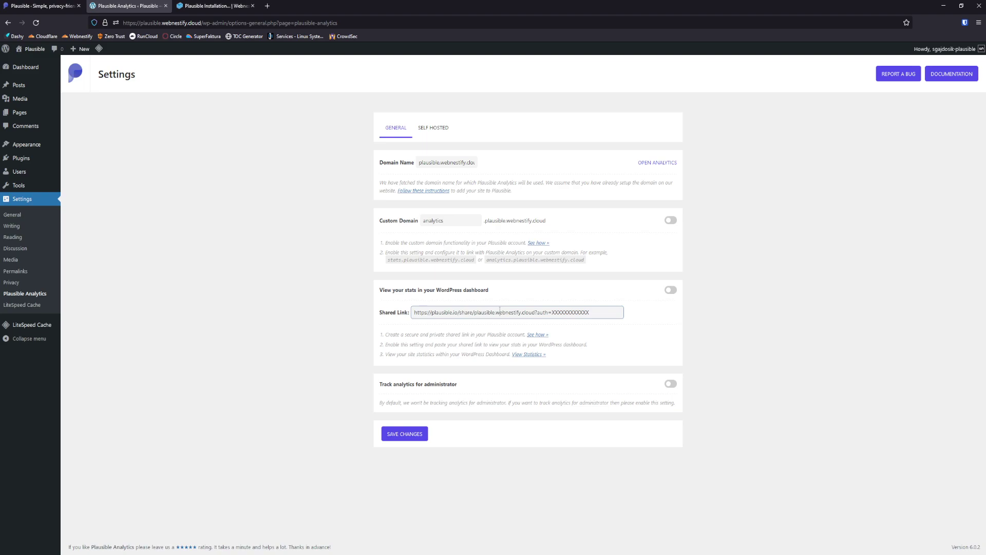
{"action": "key", "text": "ctrl+a"}
{"action": "key", "text": "ctrl+v"}
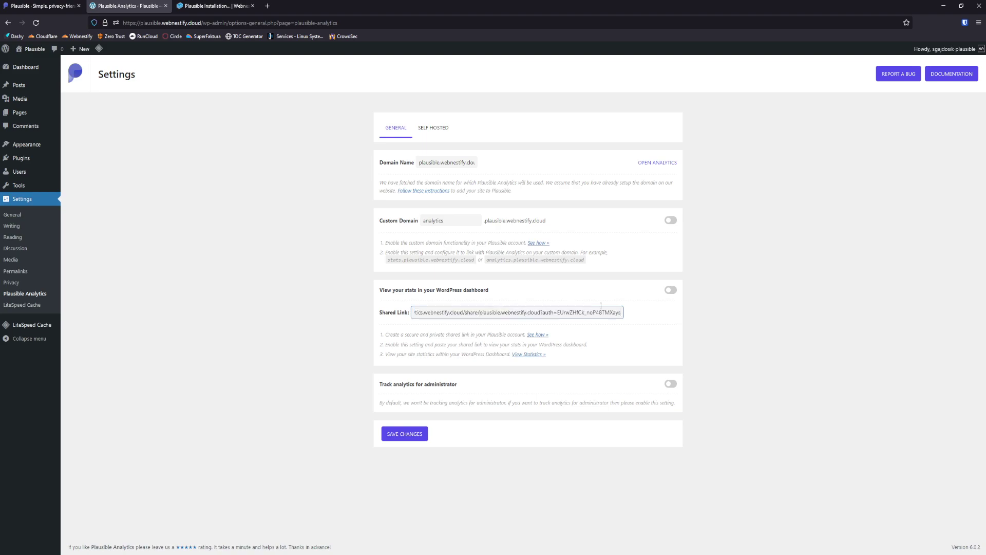
{"action": "left_click", "coordinate": [670, 291]}
{"action": "left_click", "coordinate": [411, 434]}
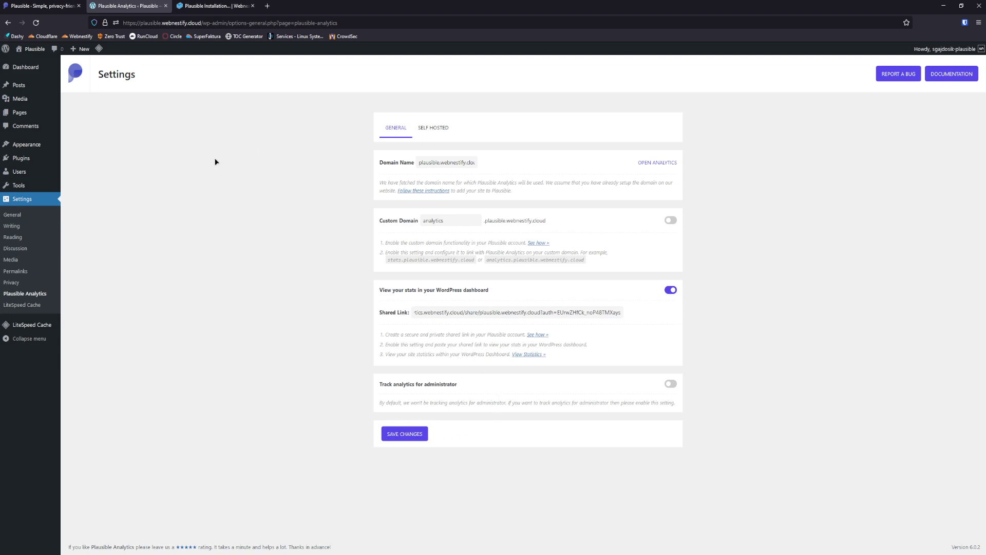
- Purge all caches with LiteSpeed Cache's Purge All
{"action": "mouse_move", "coordinate": [99, 49]}
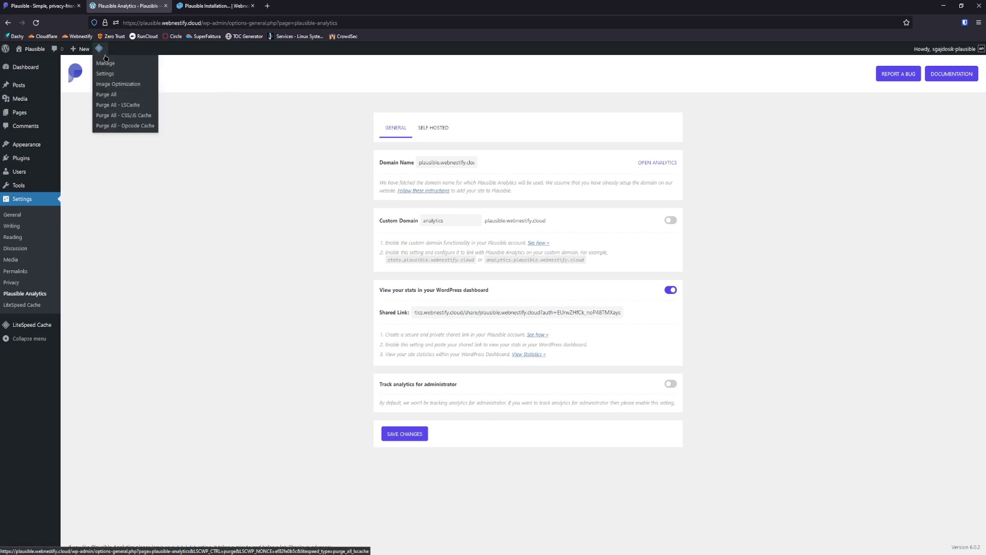
{"action": "left_click", "coordinate": [114, 95]}
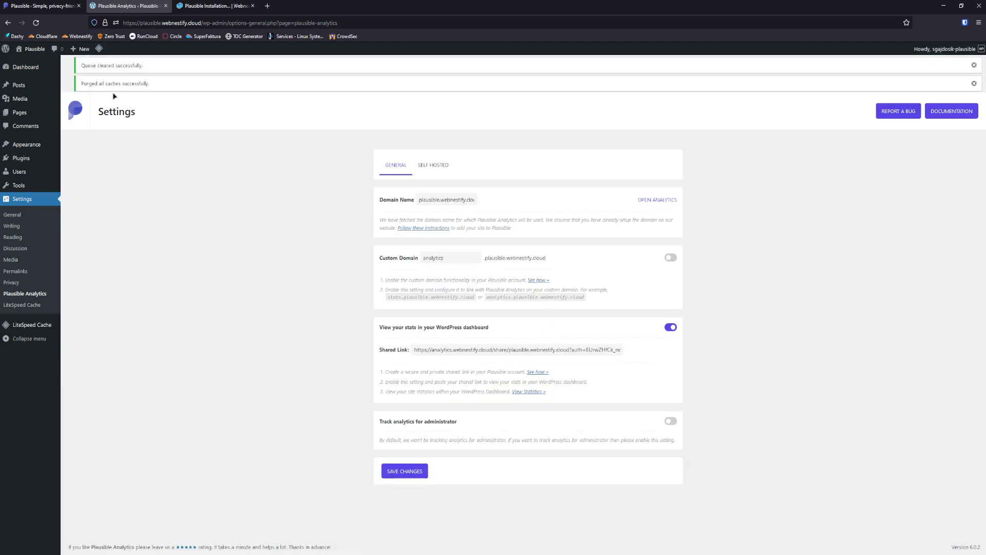
{"action": "left_click", "coordinate": [202, 24]}
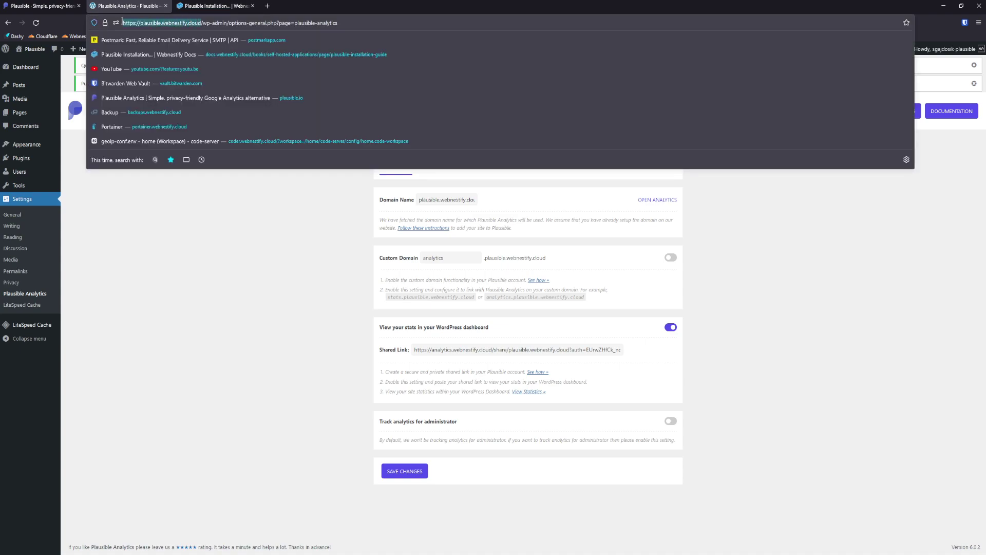
{"action": "key", "text": "Escape"}
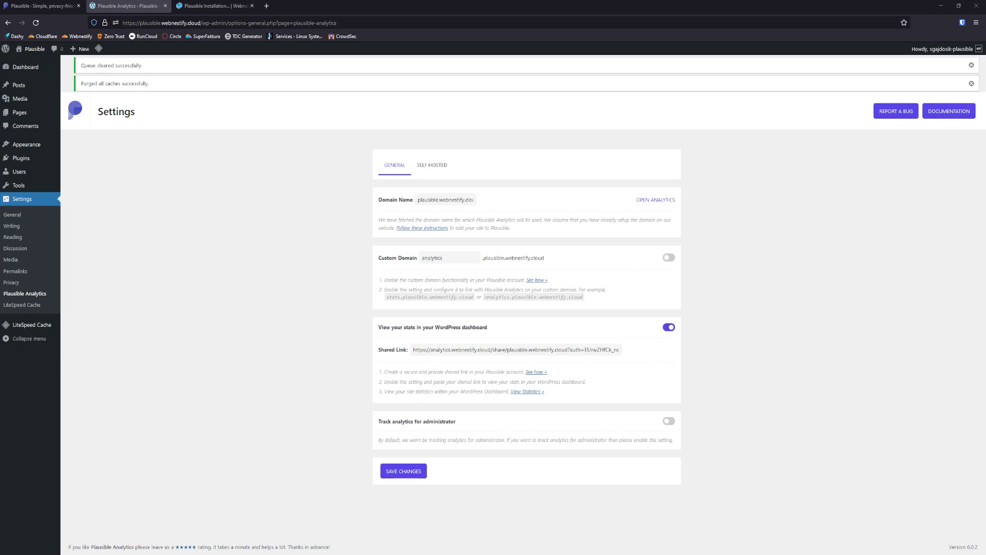
- Visit plausible.webnestify.cloud in a private window and confirm plausible.outbound-links.js loads in Network
{"action": "key", "text": "ctrl+shift+p"}
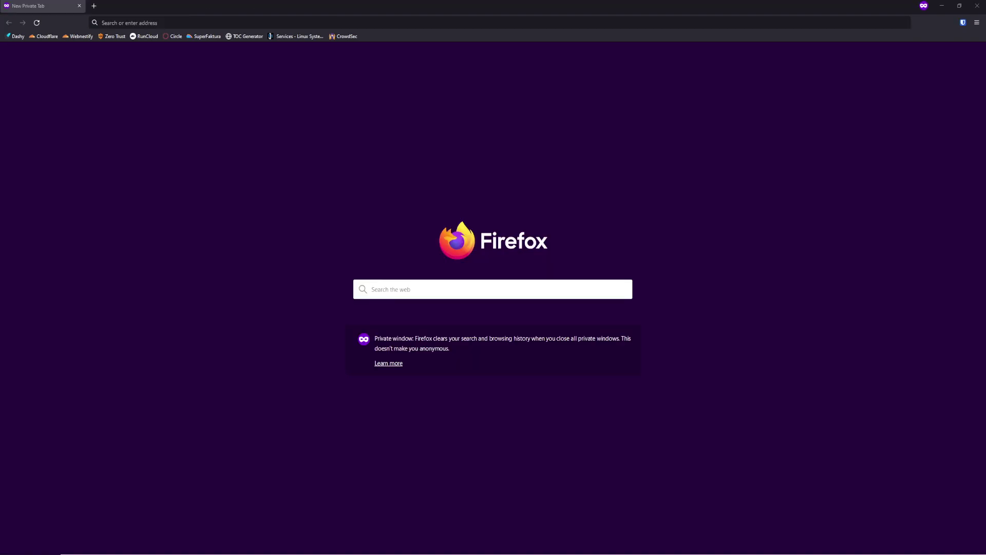
{"action": "left_click", "coordinate": [231, 22]}
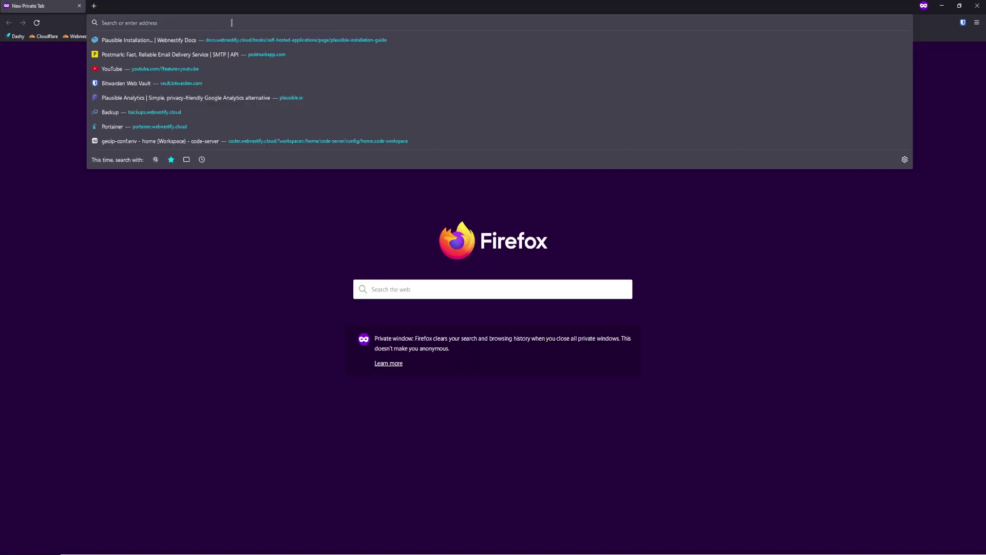
{"action": "left_click", "coordinate": [228, 215]}
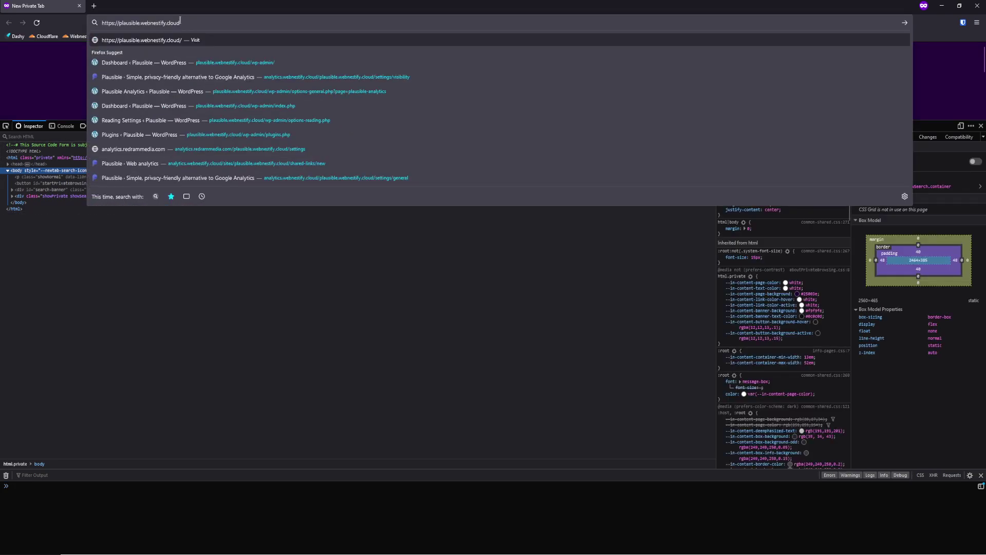
{"action": "key", "text": "Return"}
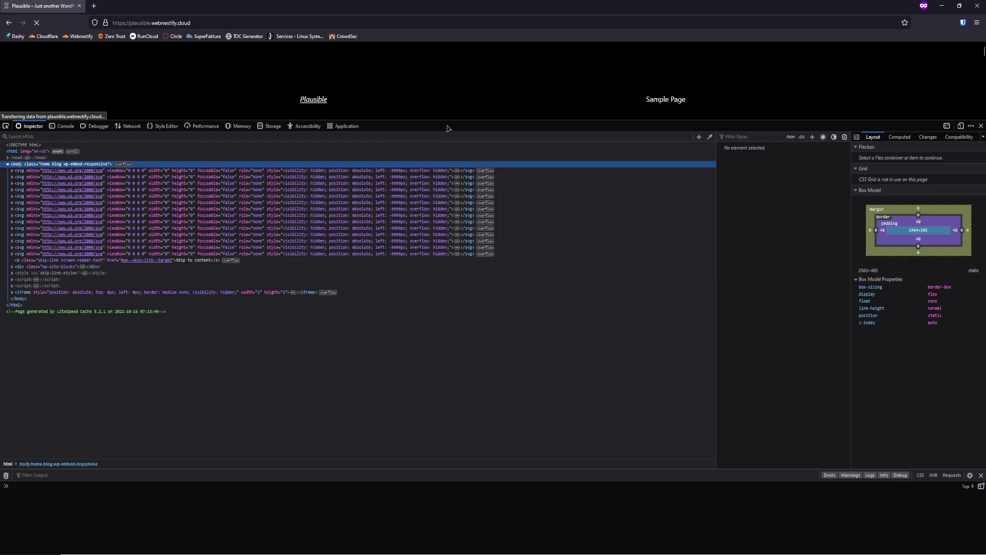
{"action": "left_click", "coordinate": [131, 126]}
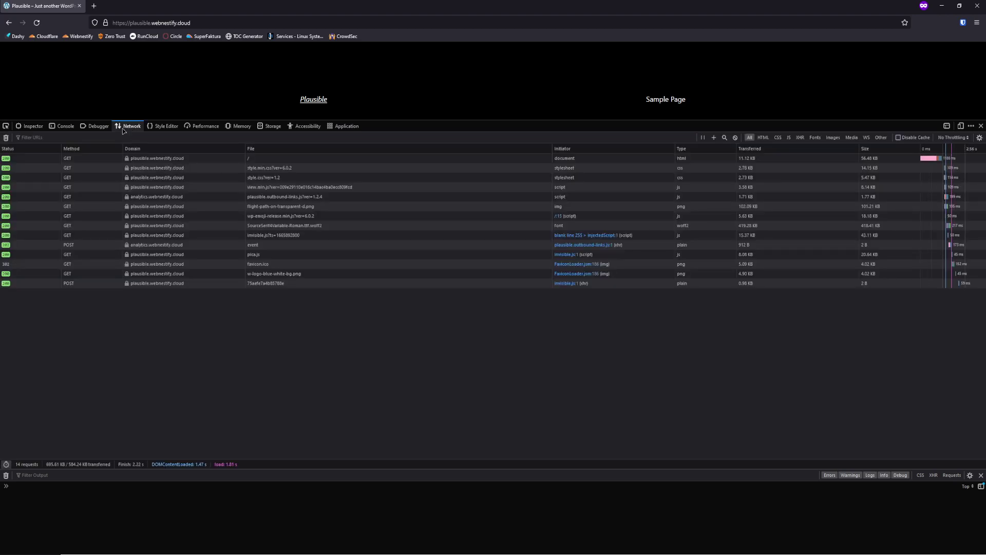
{"action": "left_click", "coordinate": [304, 198]}
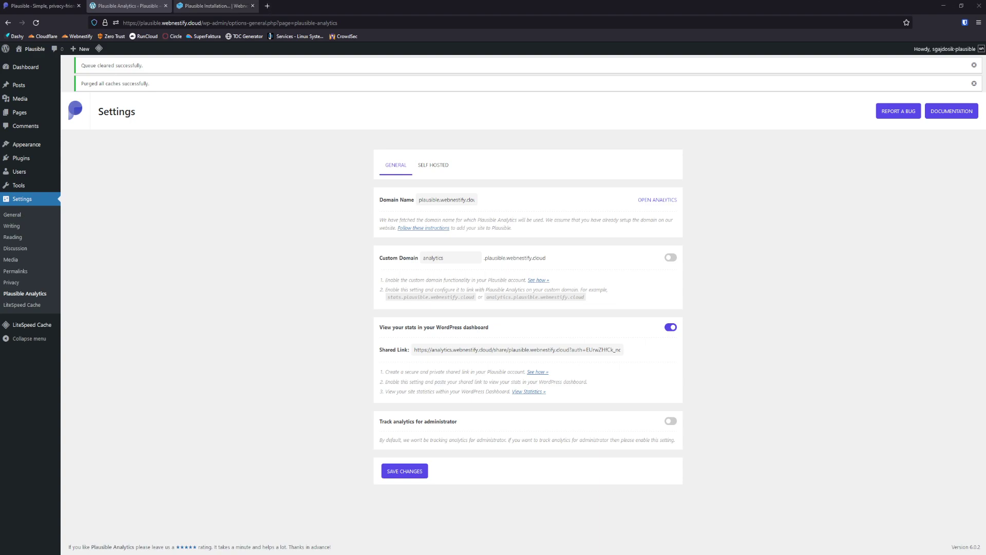
- Check the Plausible stats dashboard now records 1 unique visitor and 1 pageview
{"action": "left_click", "coordinate": [41, 6]}
{"action": "left_click", "coordinate": [317, 100]}
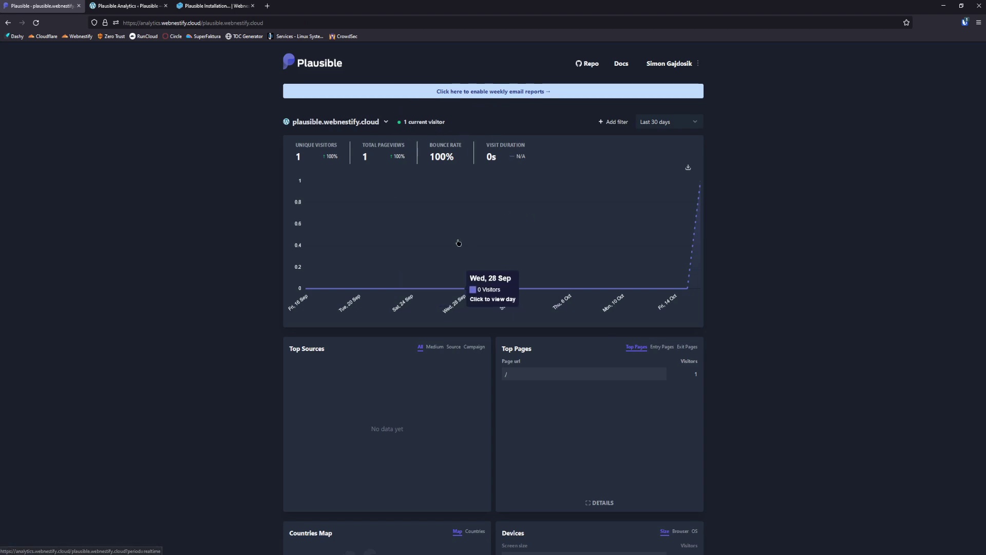
{"action": "scroll", "coordinate": [577, 289], "scroll_direction": "down", "scroll_amount": 3}
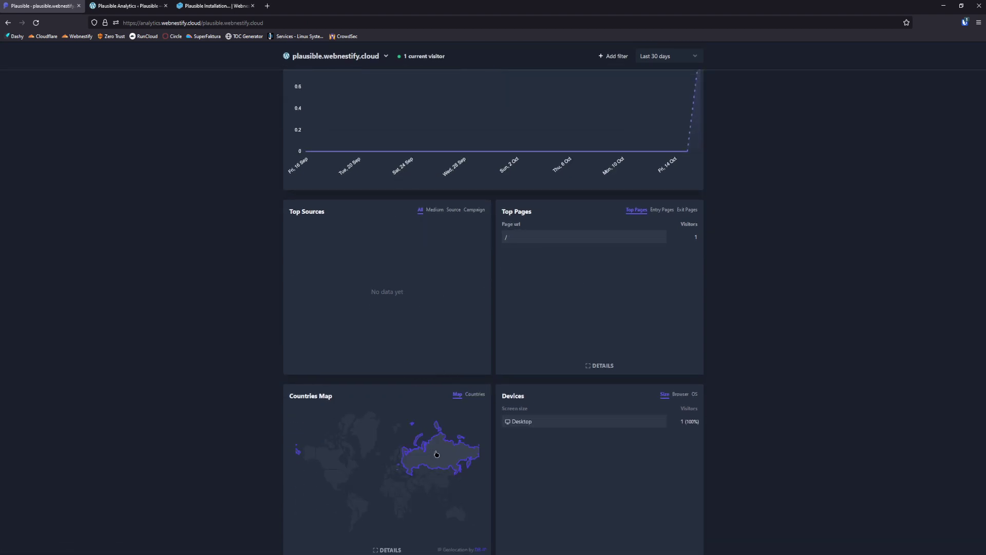
{"action": "scroll", "coordinate": [590, 441], "scroll_direction": "up", "scroll_amount": 3}
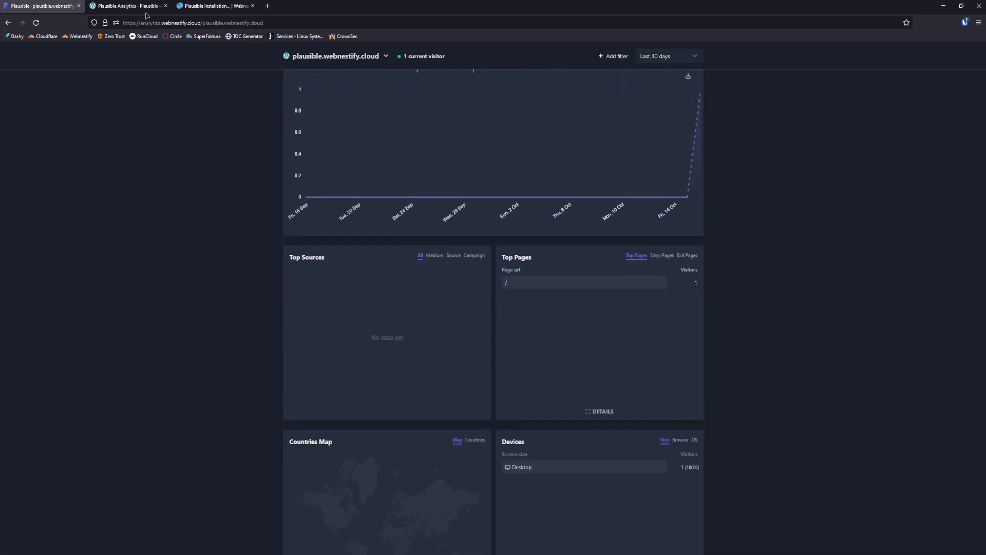
{"action": "left_click", "coordinate": [131, 6]}
- Review the embedded Plausible stats on WordPress's Dashboard > Analytics page showing 1 unique visitor
{"action": "mouse_move", "coordinate": [52, 68]}
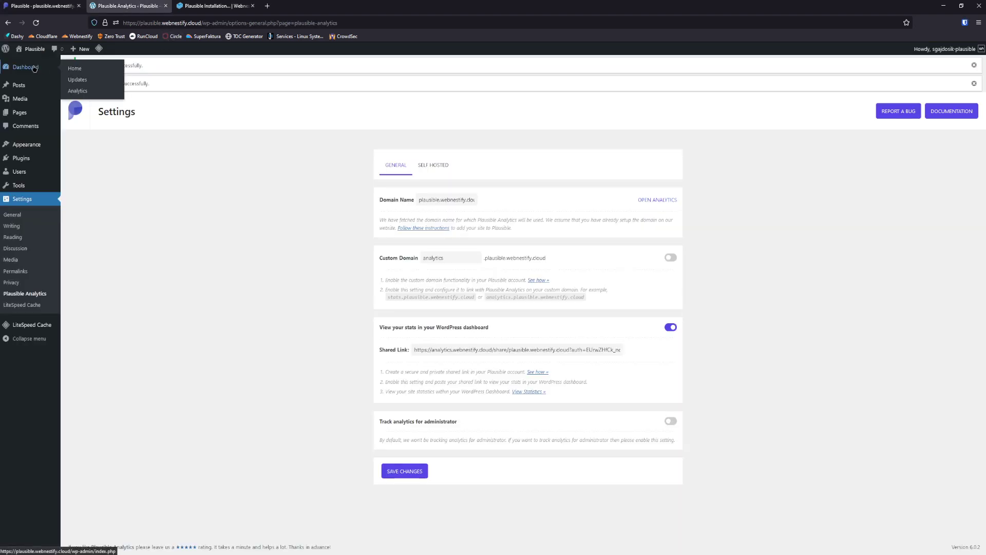
{"action": "left_click", "coordinate": [78, 91]}
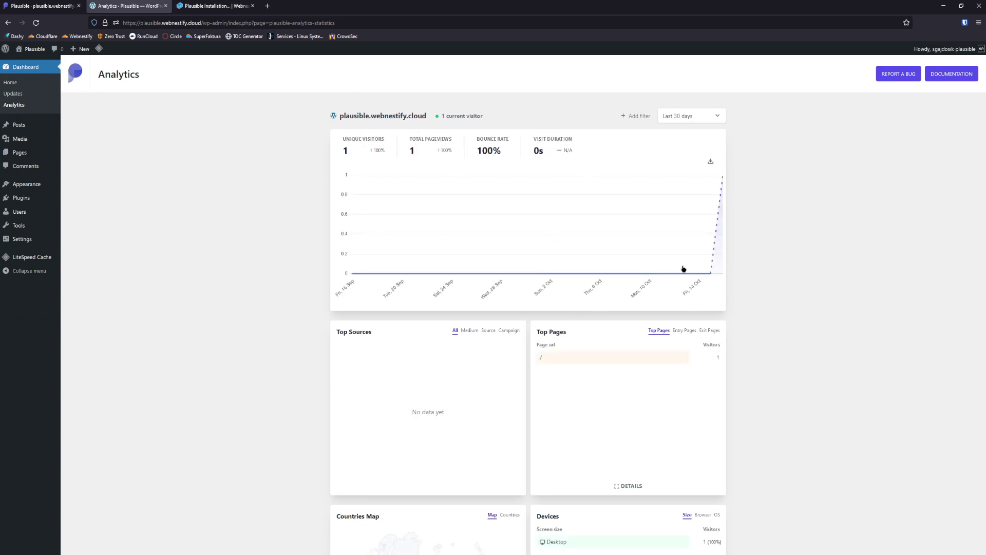
{"action": "scroll", "coordinate": [514, 350], "scroll_direction": "down", "scroll_amount": 2}
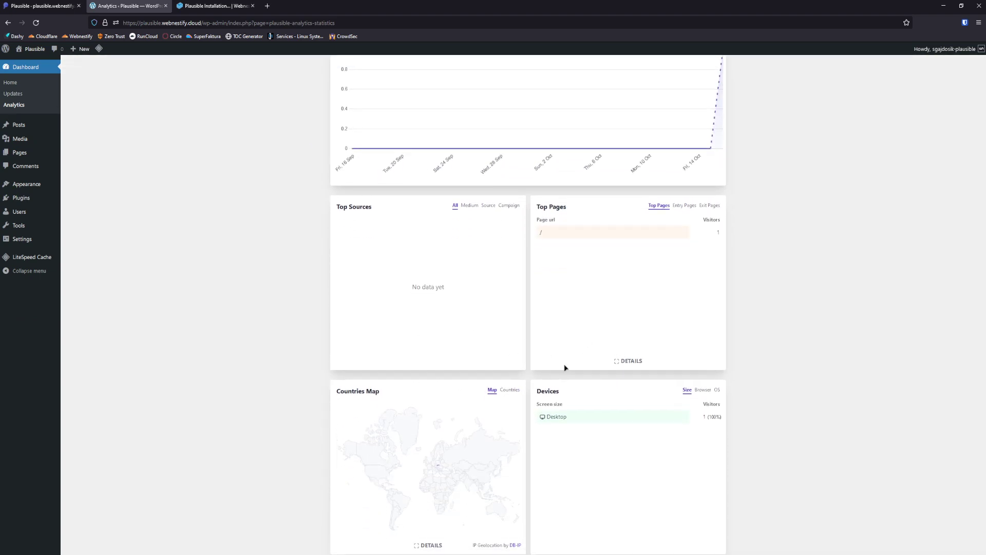
{"action": "scroll", "coordinate": [565, 368], "scroll_direction": "up", "scroll_amount": 2}
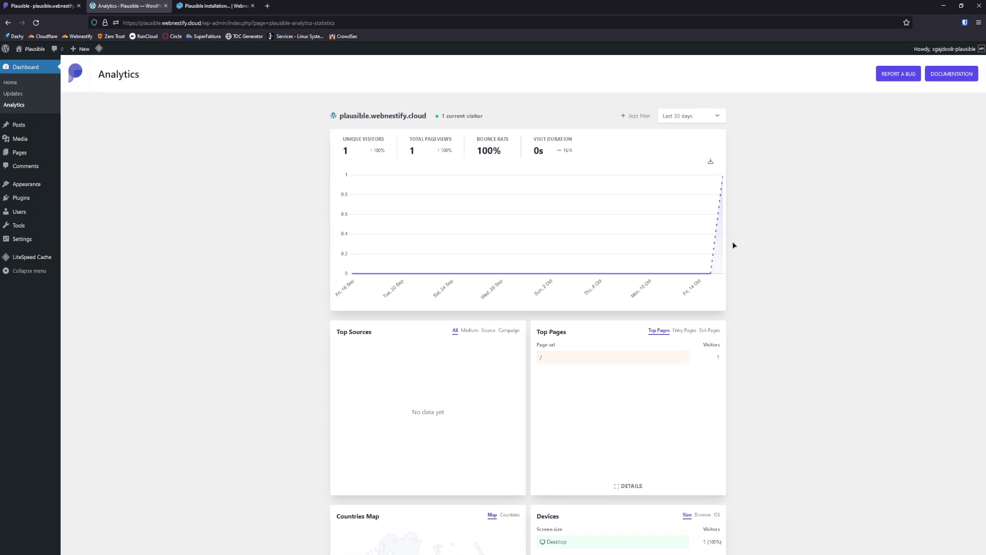
{"action": "left_click", "coordinate": [226, 6]}
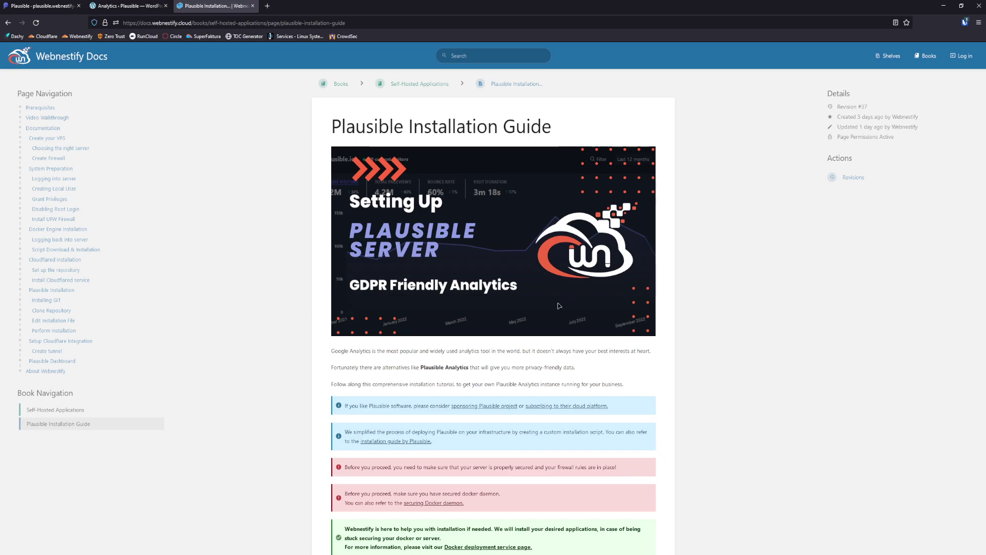
- Skim the Installation Guide, then return to the Plausible dashboard showing 1 current visitor
{"action": "scroll", "coordinate": [588, 329], "scroll_direction": "down", "scroll_amount": 1}
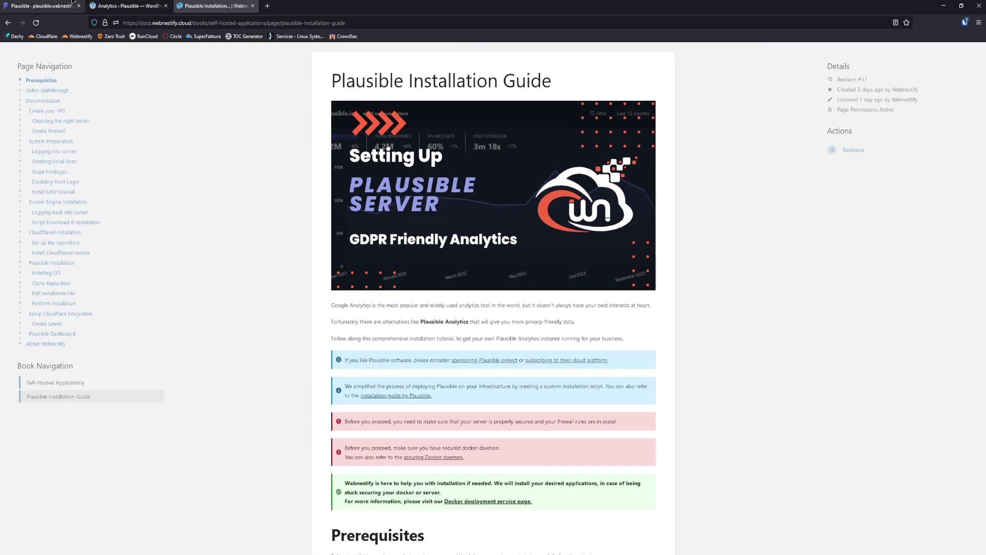
{"action": "left_click", "coordinate": [41, 6]}
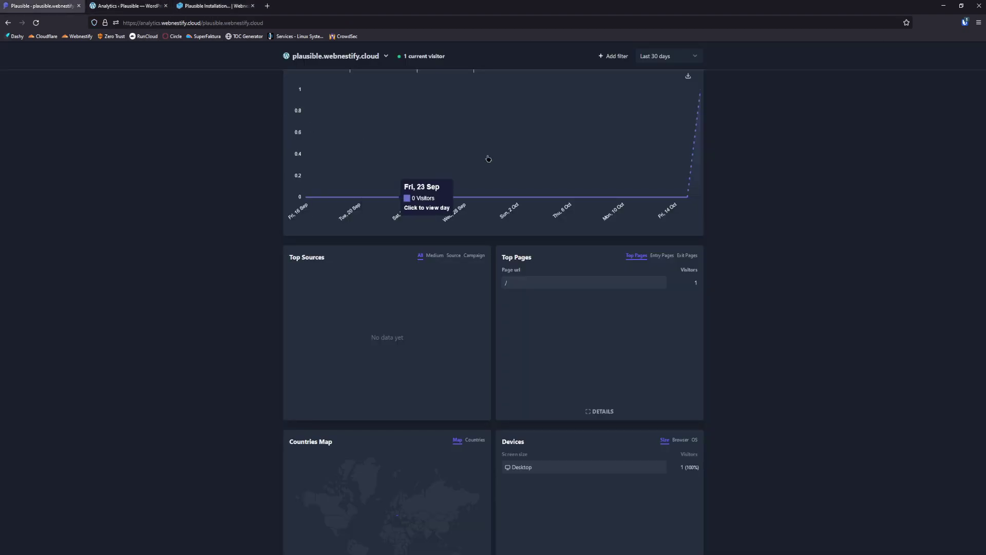